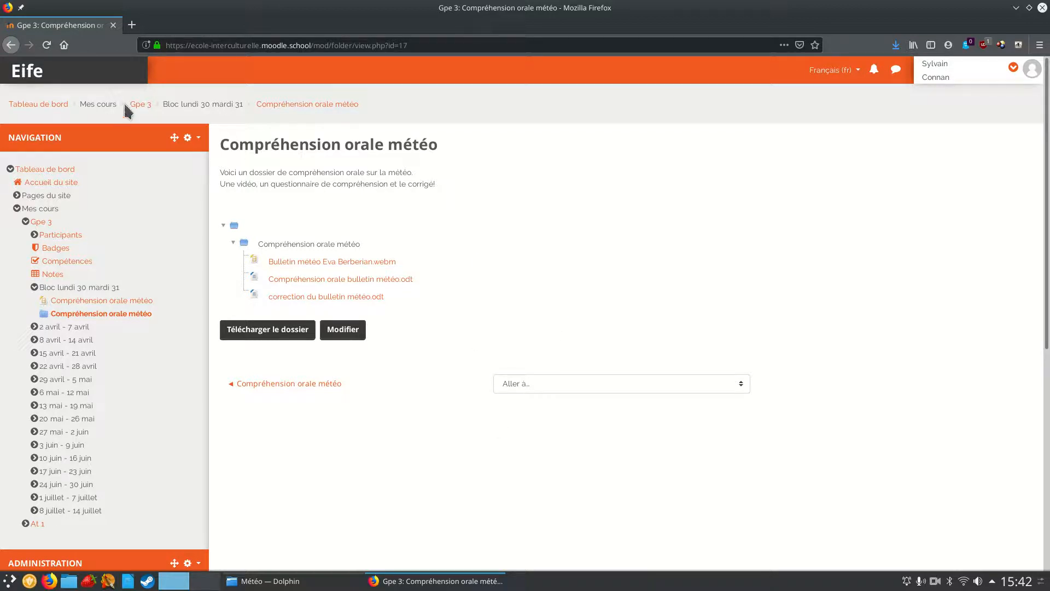
- Open the Gpe 3 course and add a Devoir activity to the Bloc lundi 30 mardi 31 section
left_click(145, 104)
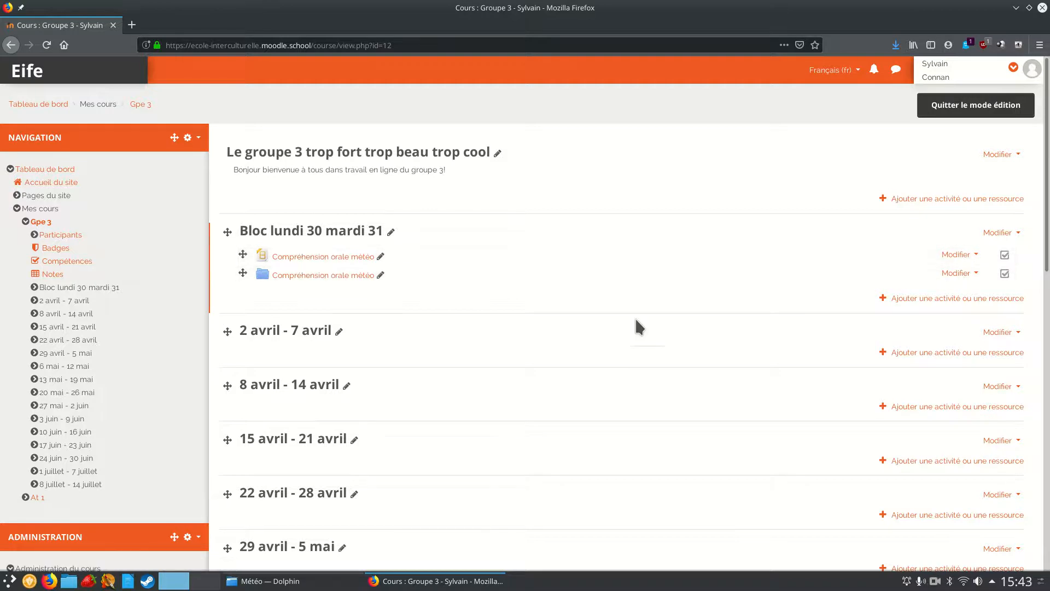
left_click(921, 305)
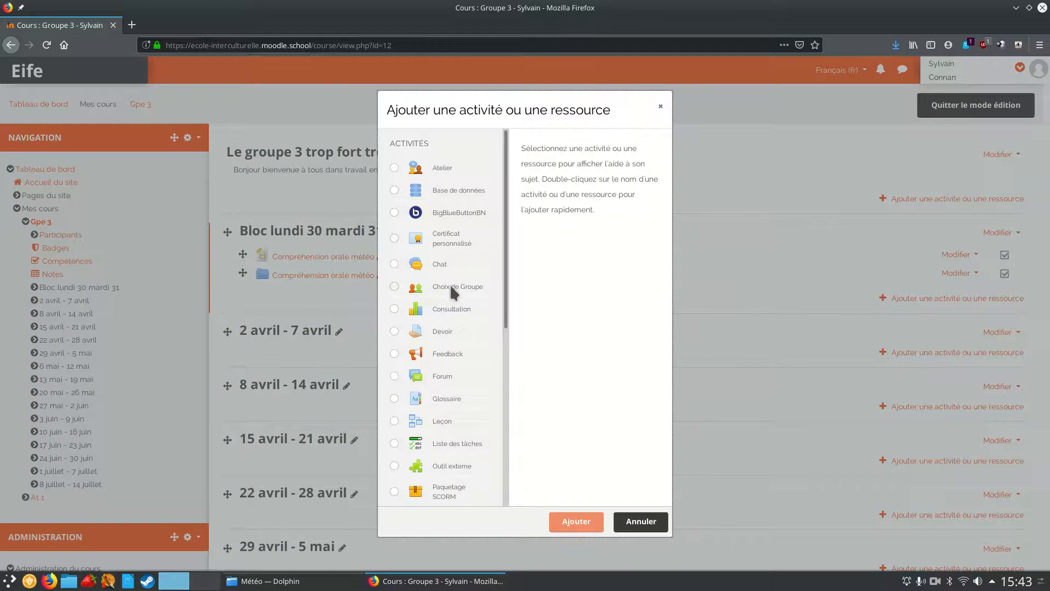
scroll(447, 244, "down", 5)
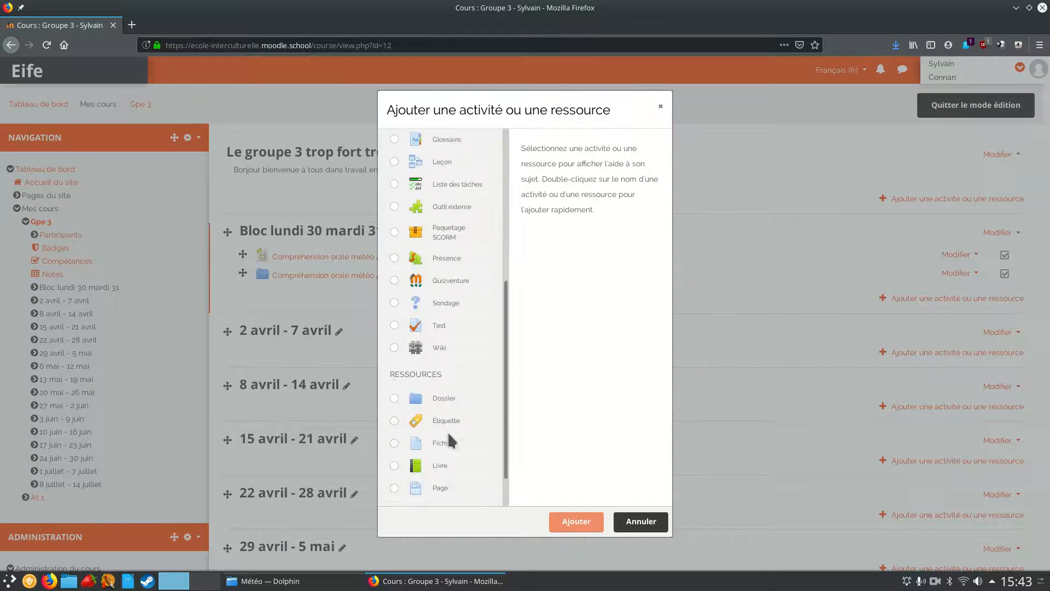
scroll(437, 413, "up", 3)
scroll(440, 371, "up", 3)
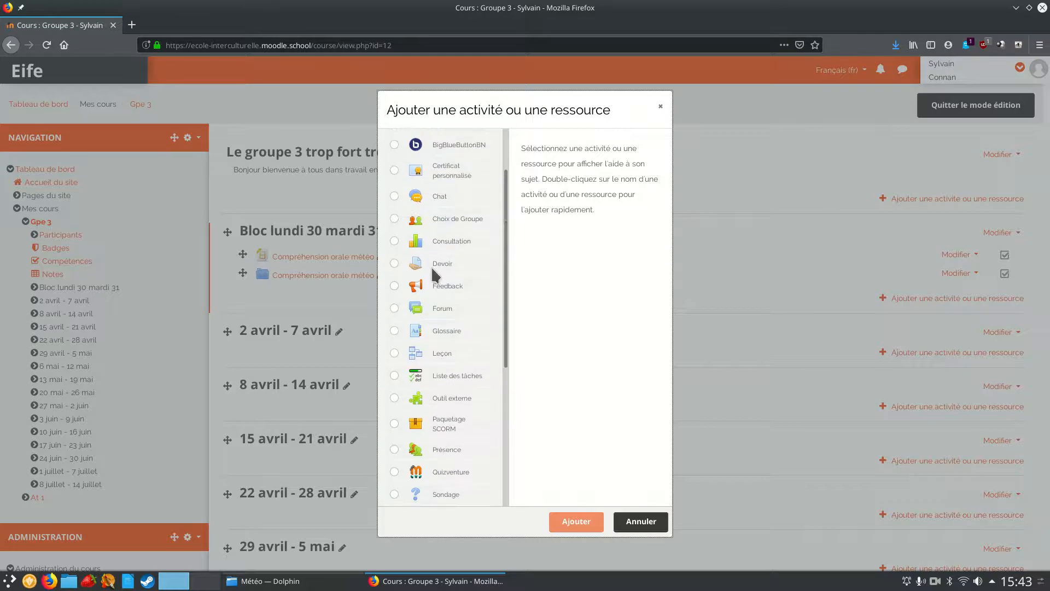
left_click(394, 263)
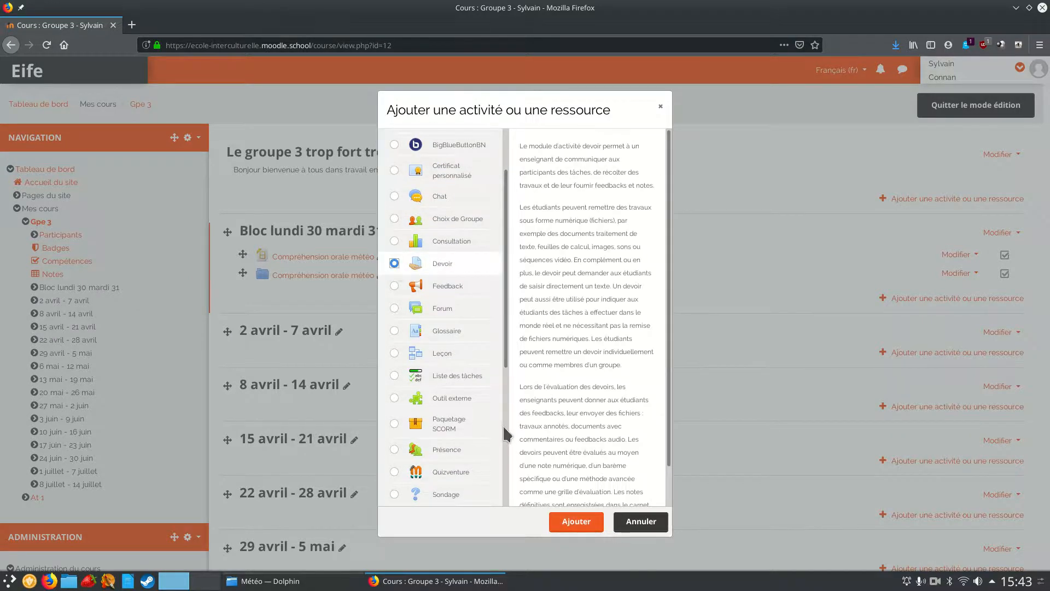
left_click(575, 530)
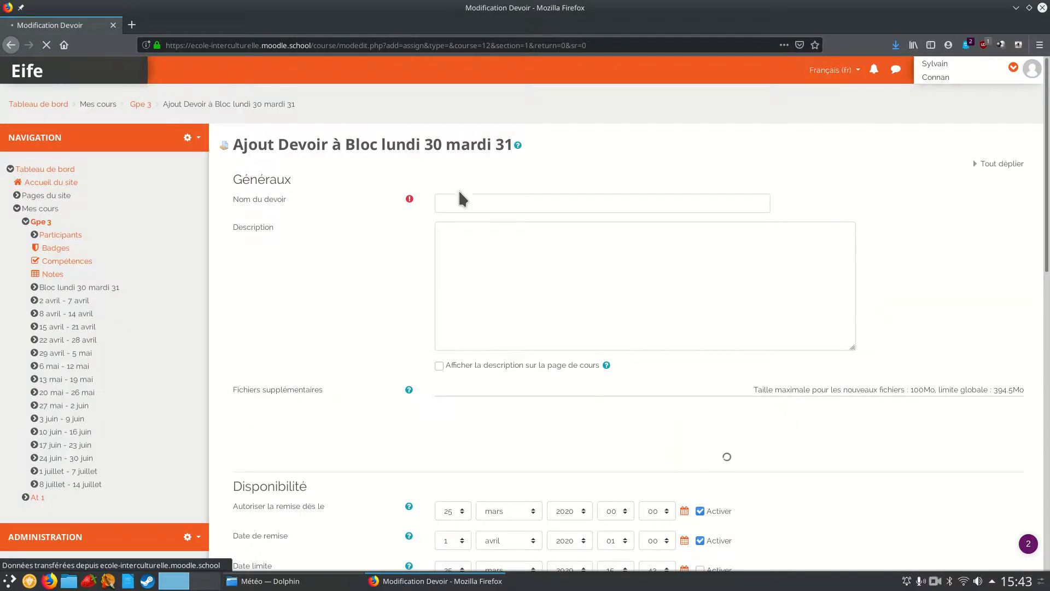
- Name the assignment "production écrite sur la météo" and describe it as "Voici un devoir à rendre sur la météo de votre pays."
left_click(462, 201)
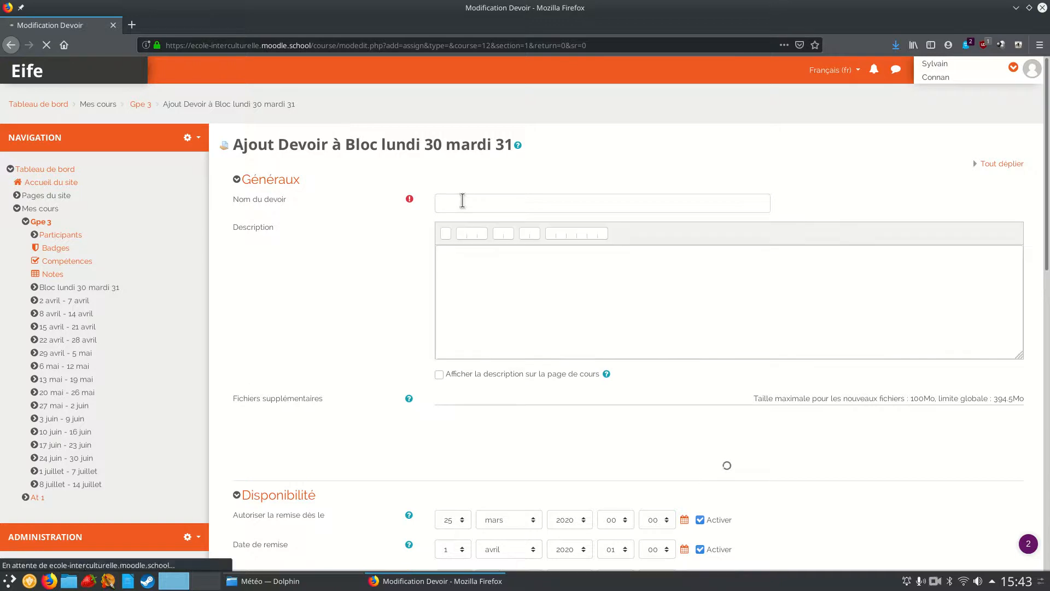
scroll(462, 201, "down", 7)
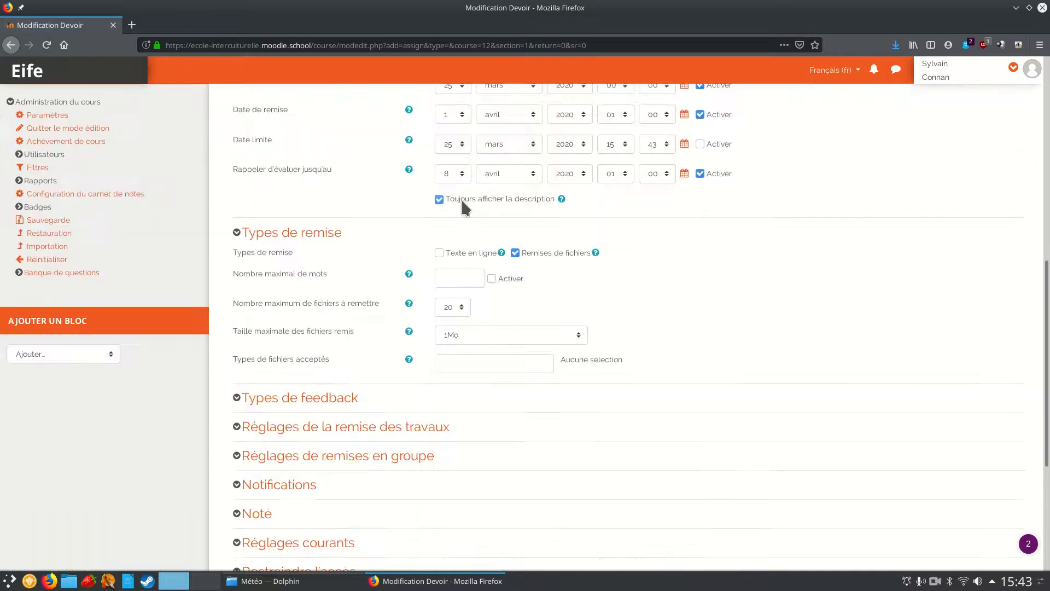
scroll(458, 212, "up", 8)
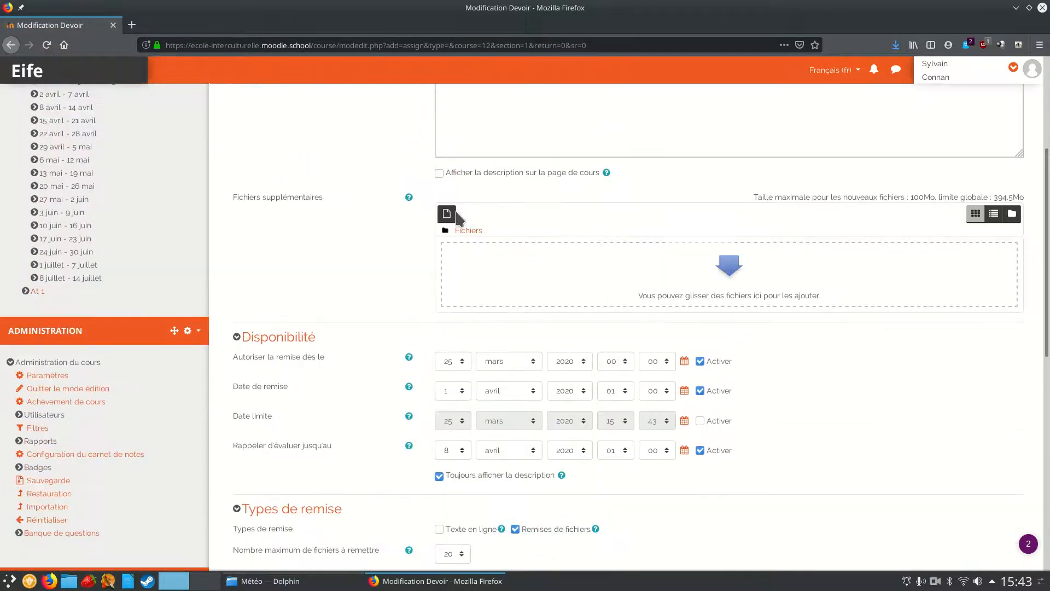
left_click(489, 207)
type("productio")
type("n écrite sur la ")
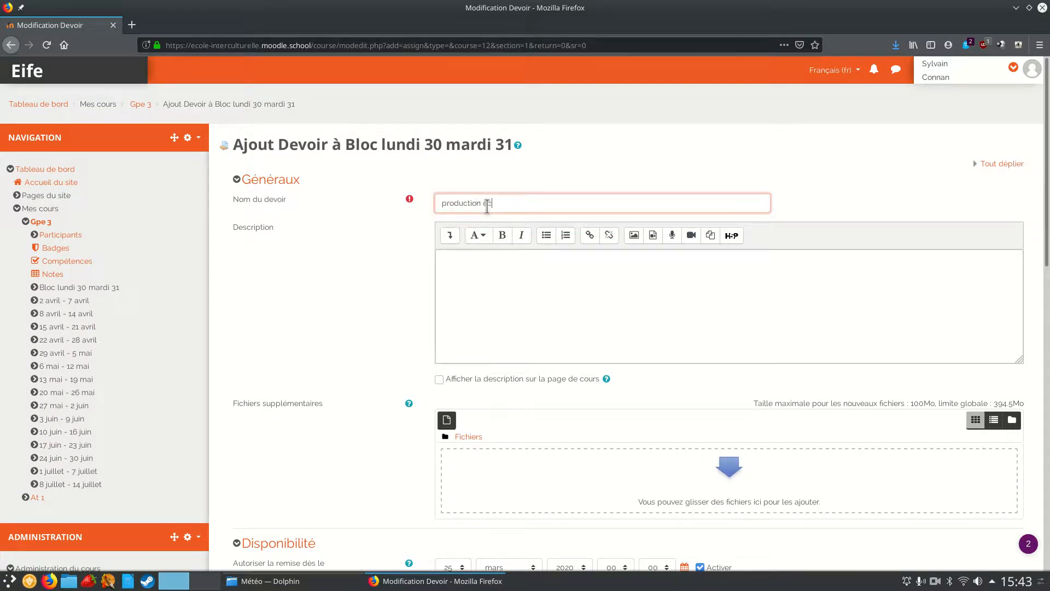
type("météo")
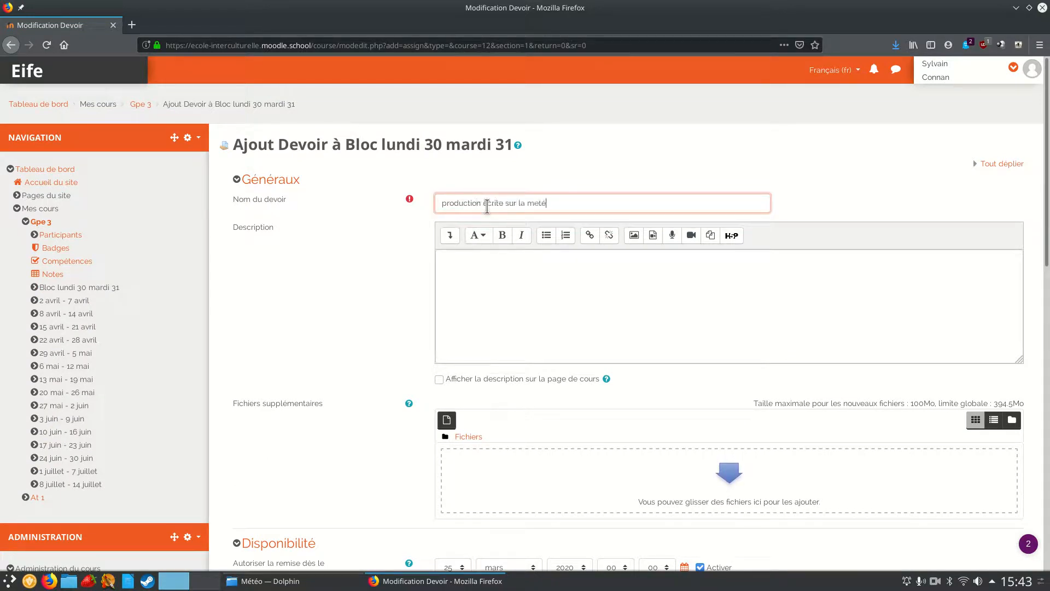
left_click(553, 297)
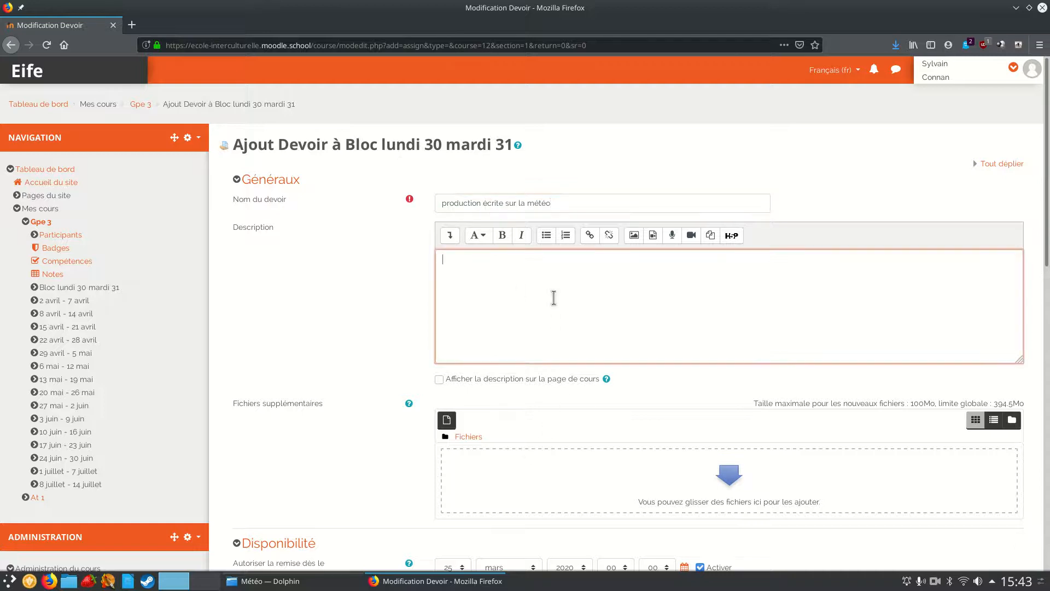
type("Voici un devoir à rendre sur la météo de votre pays.")
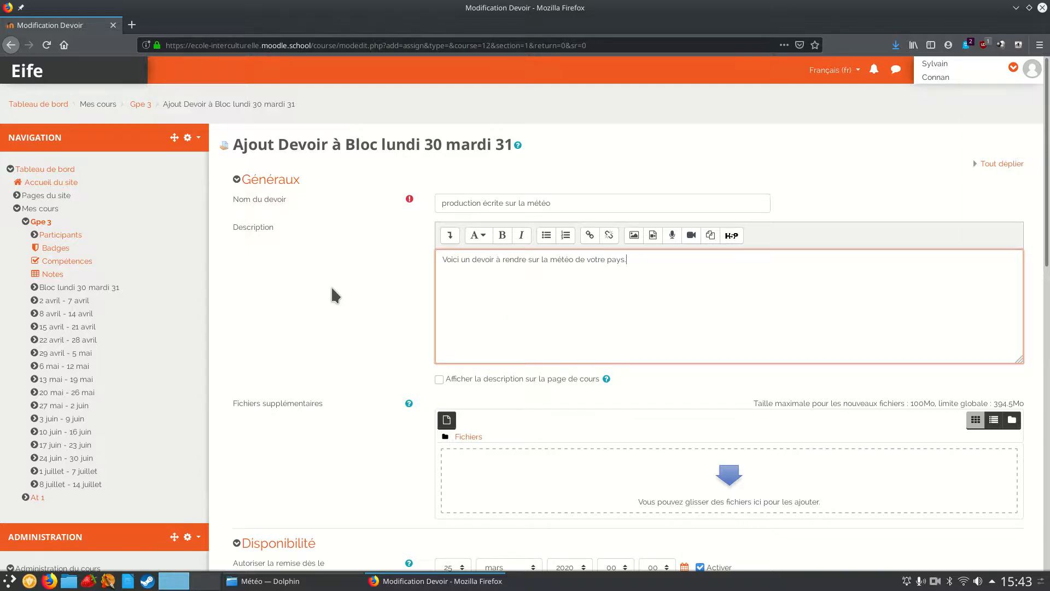
- Upload Production écrite à rendre.odt from the Météo folder as a supplementary file of the assignment
scroll(310, 340, "down", 3)
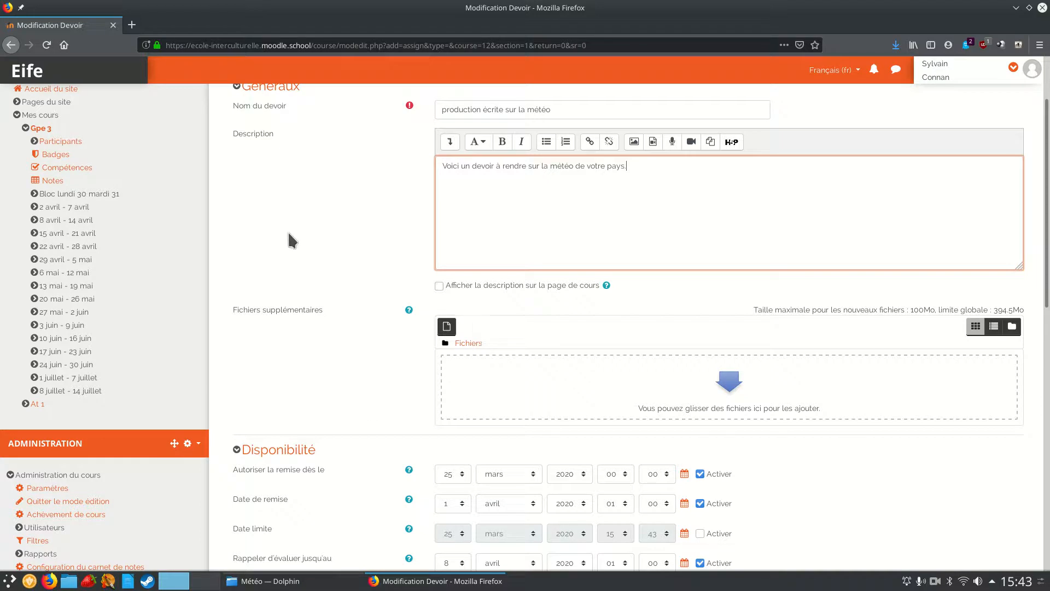
left_click(447, 327)
left_click(468, 277)
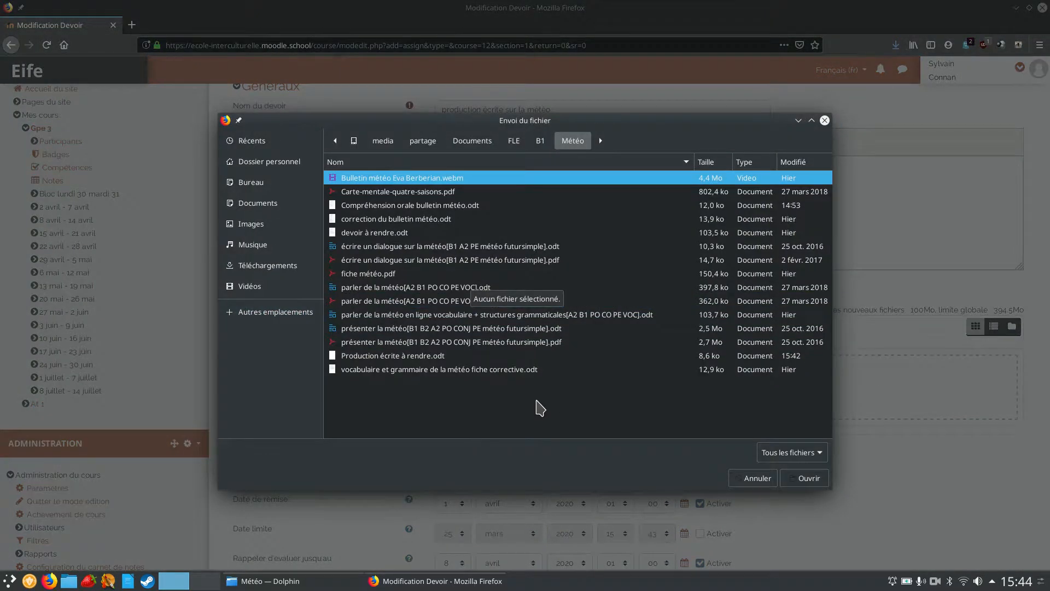
left_click(421, 356)
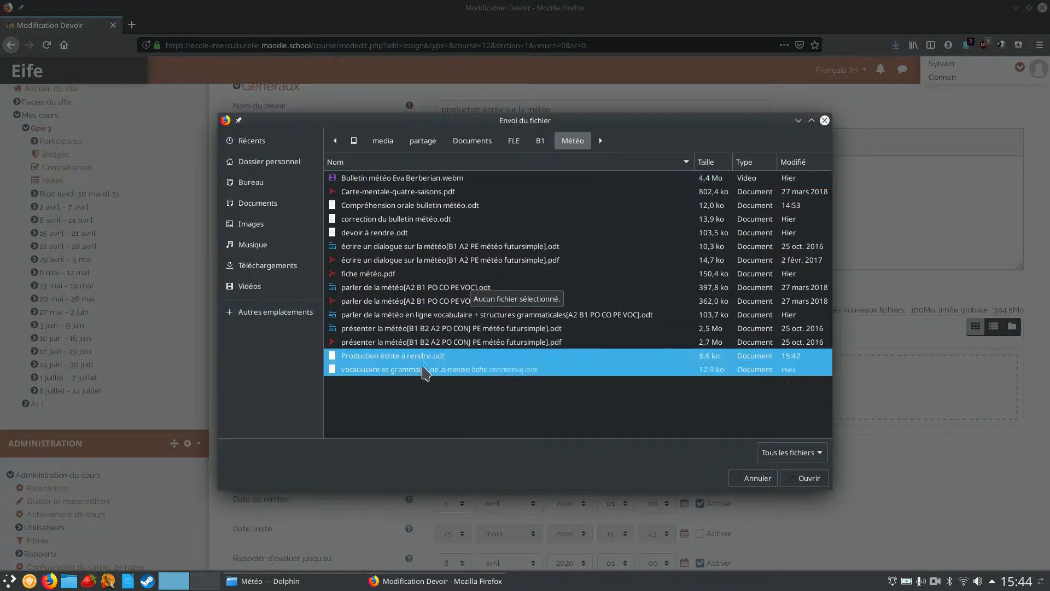
key("Return")
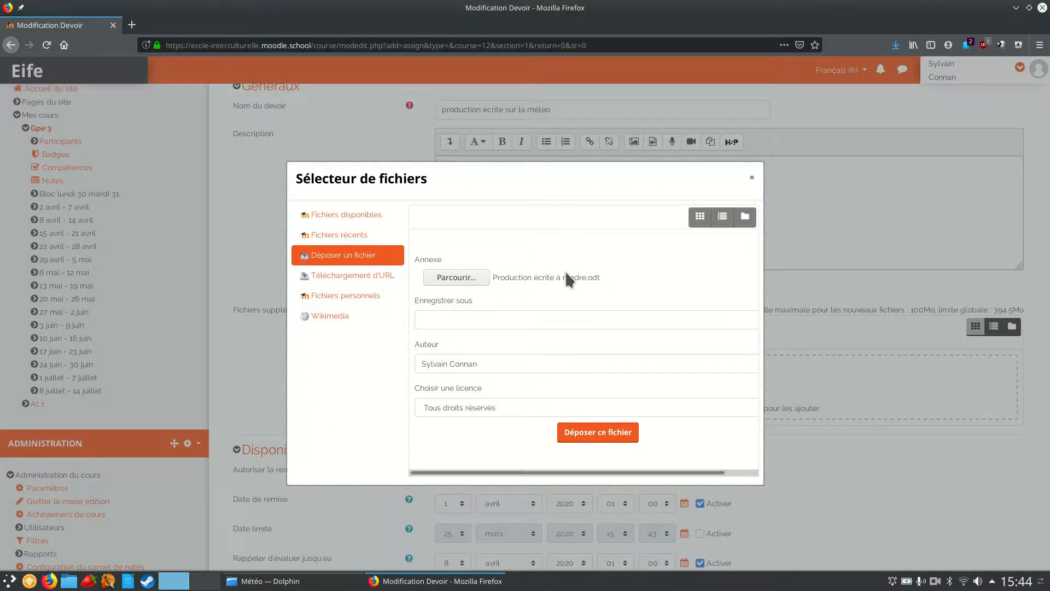
left_click(600, 433)
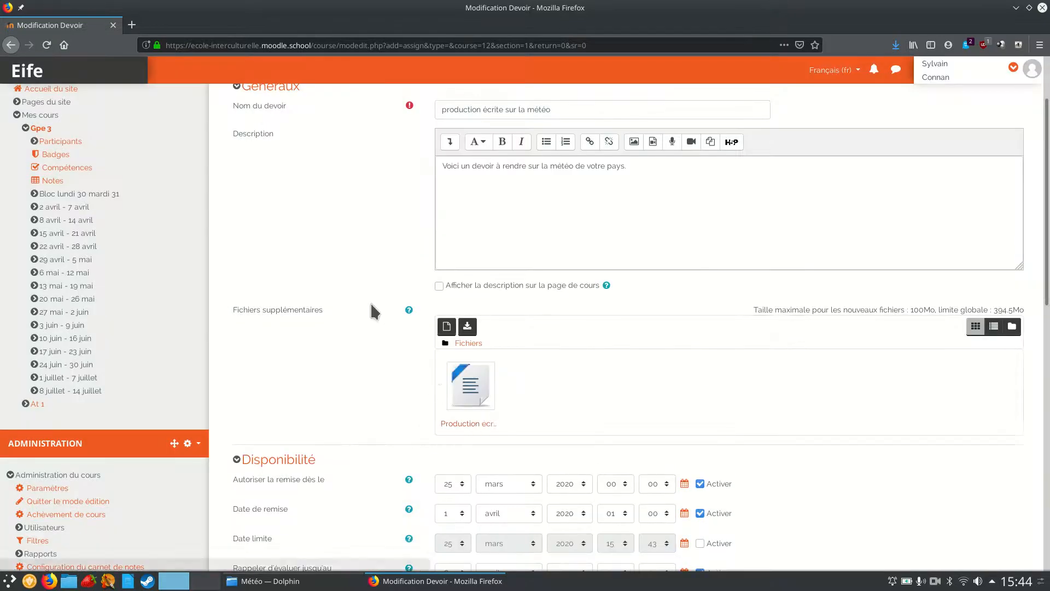
- Enable the assignment's cut-off date (Date limite) in the availability settings
scroll(309, 215, "down", 2)
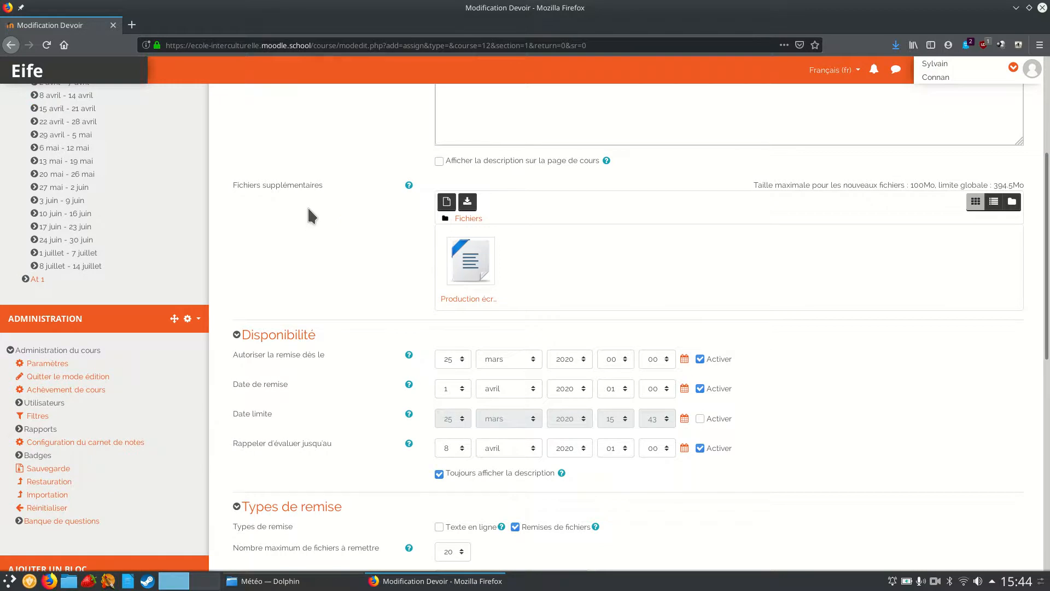
scroll(308, 210, "down", 1)
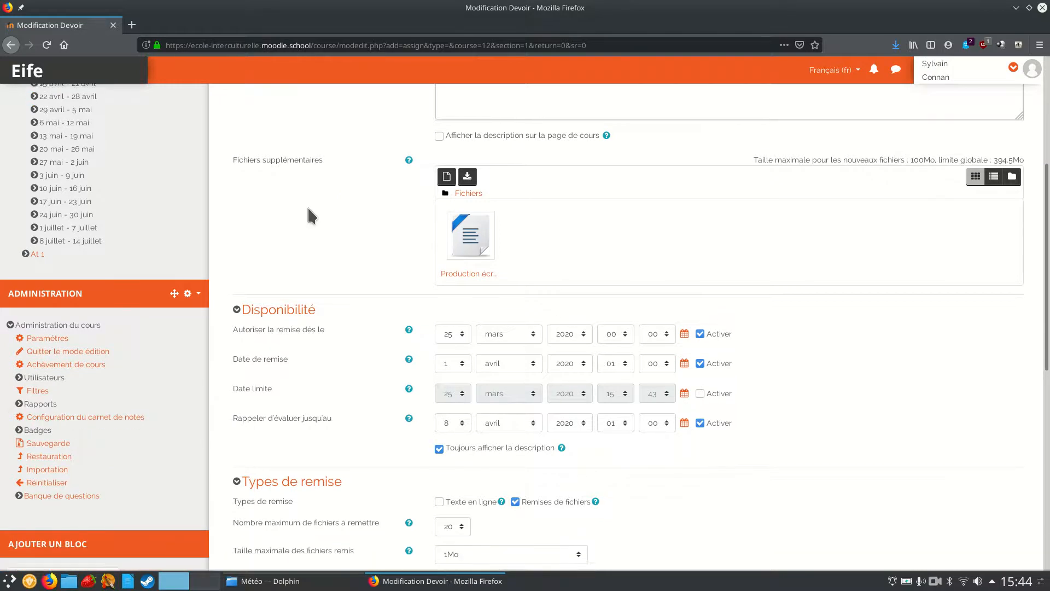
scroll(308, 206, "down", 2)
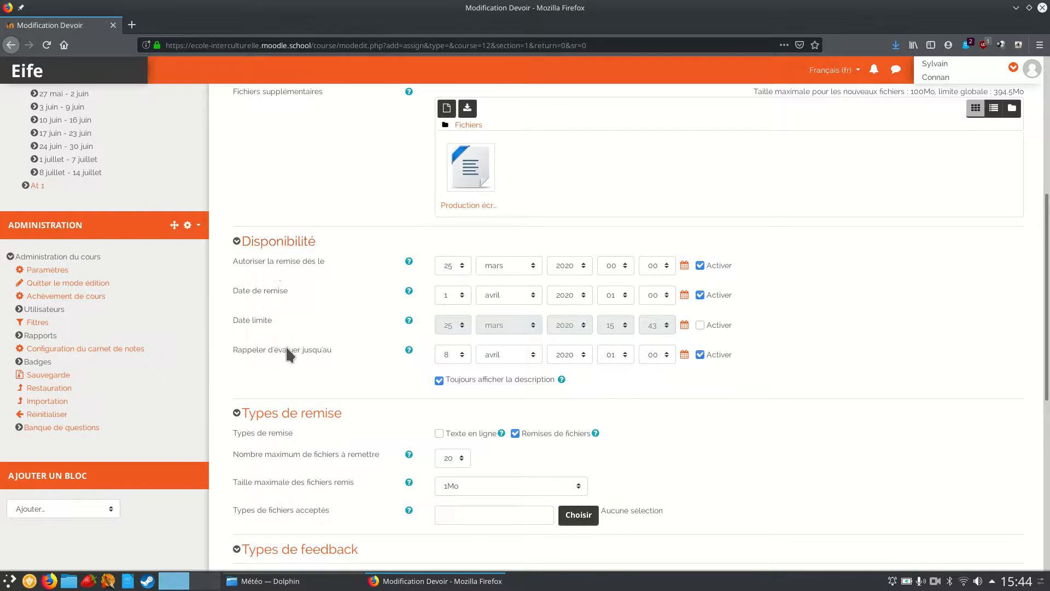
scroll(283, 345, "up", 1)
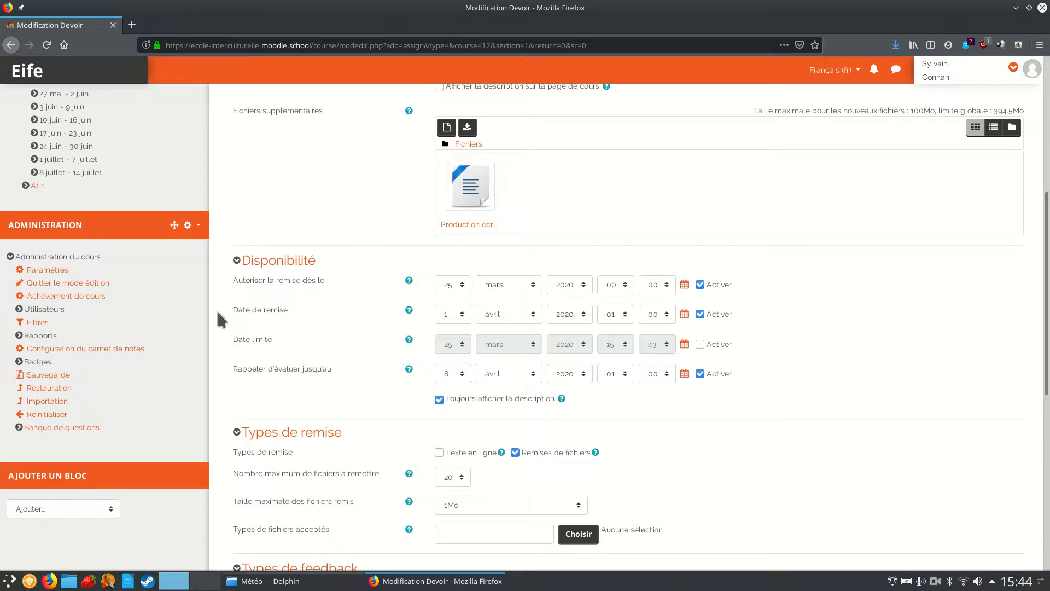
scroll(490, 288, "down", 1)
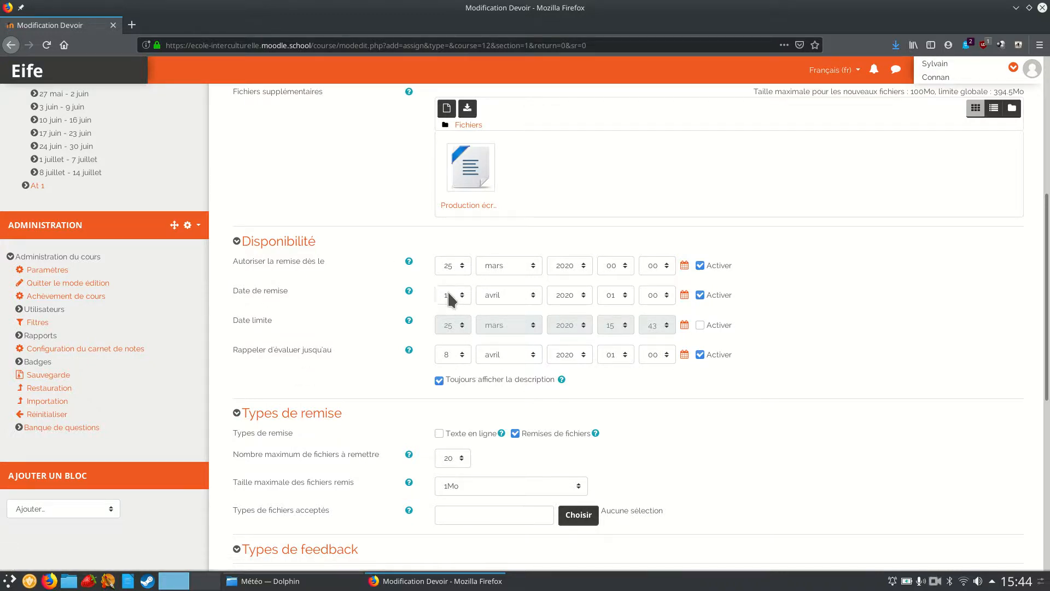
left_click(700, 325)
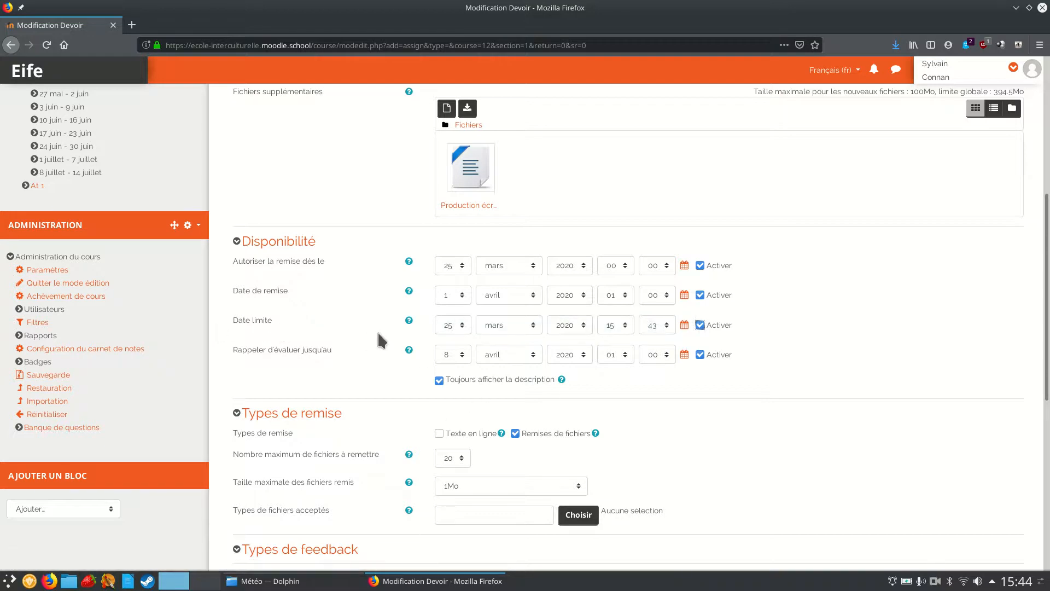
- Set the day and month of the cut-off date (Date limite) to 1 avril
left_click(453, 324)
scroll(448, 257, "down", 2)
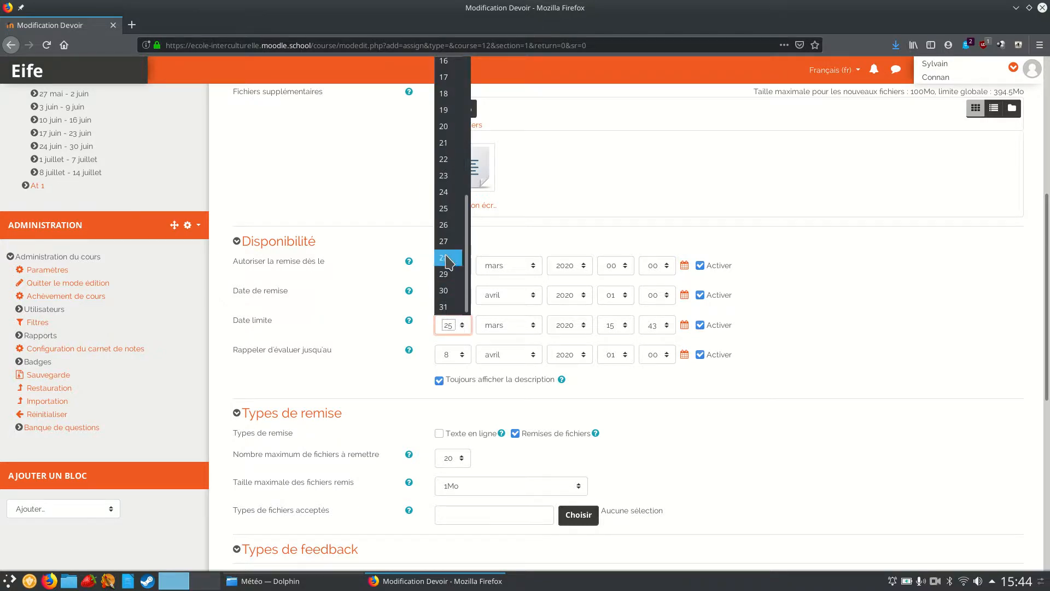
left_click(1014, 582)
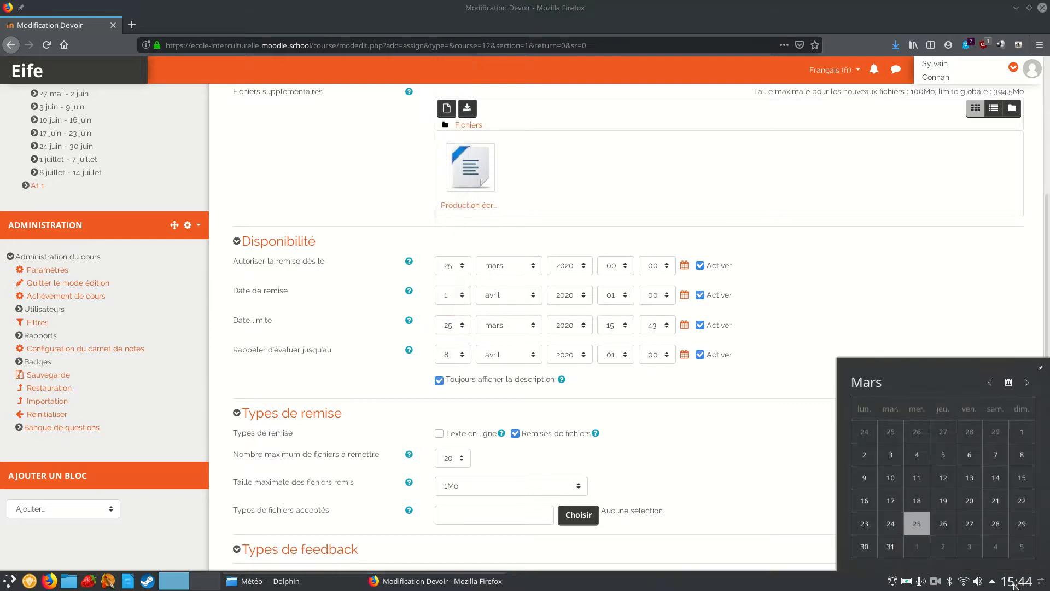
left_click(1014, 583)
left_click(464, 326)
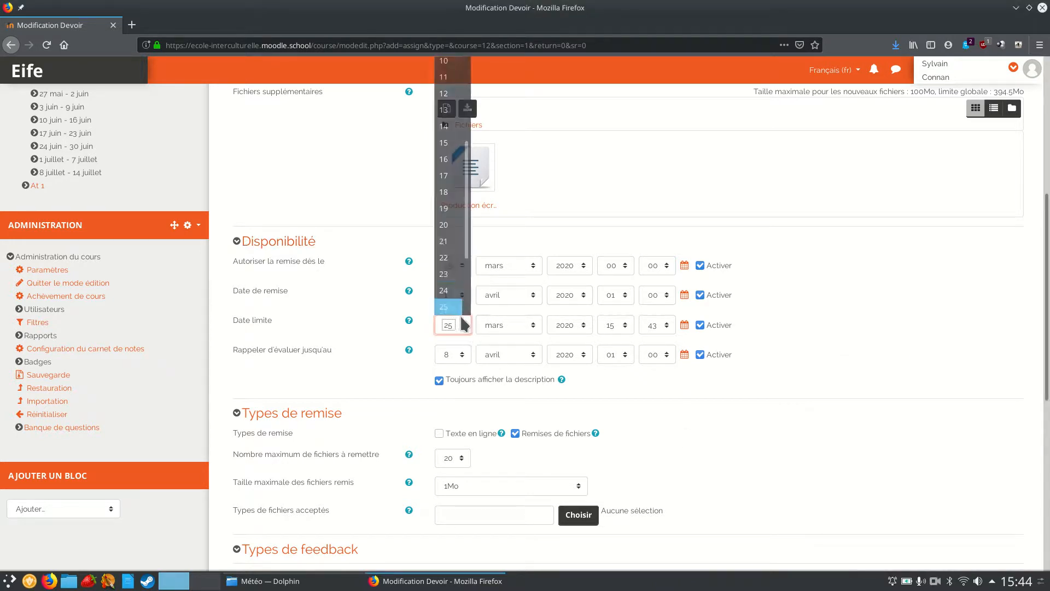
left_click(495, 324)
left_click(517, 324)
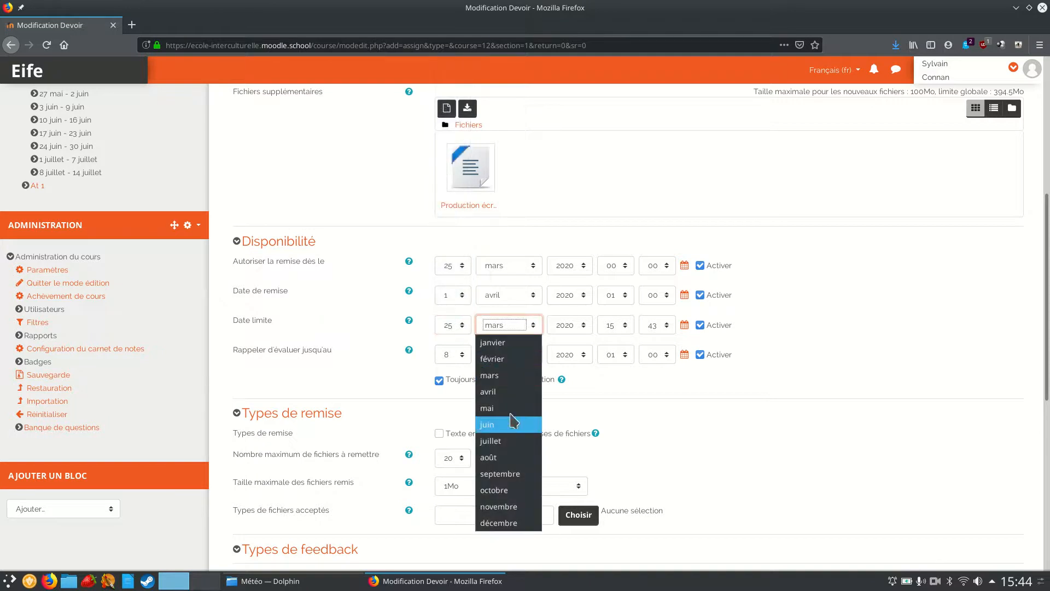
left_click(508, 392)
left_click(464, 327)
scroll(454, 219, "up", 4)
left_click(443, 61)
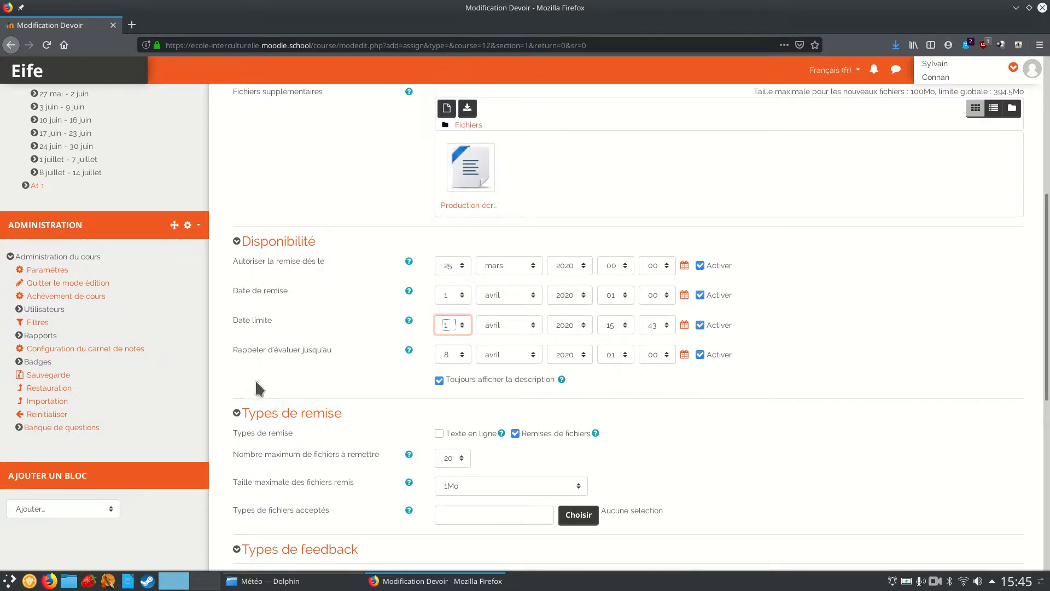
- Disable the grading reminder (Rappeler d'évaluer jusqu'au) and the due date (Date de remise)
left_click(701, 355)
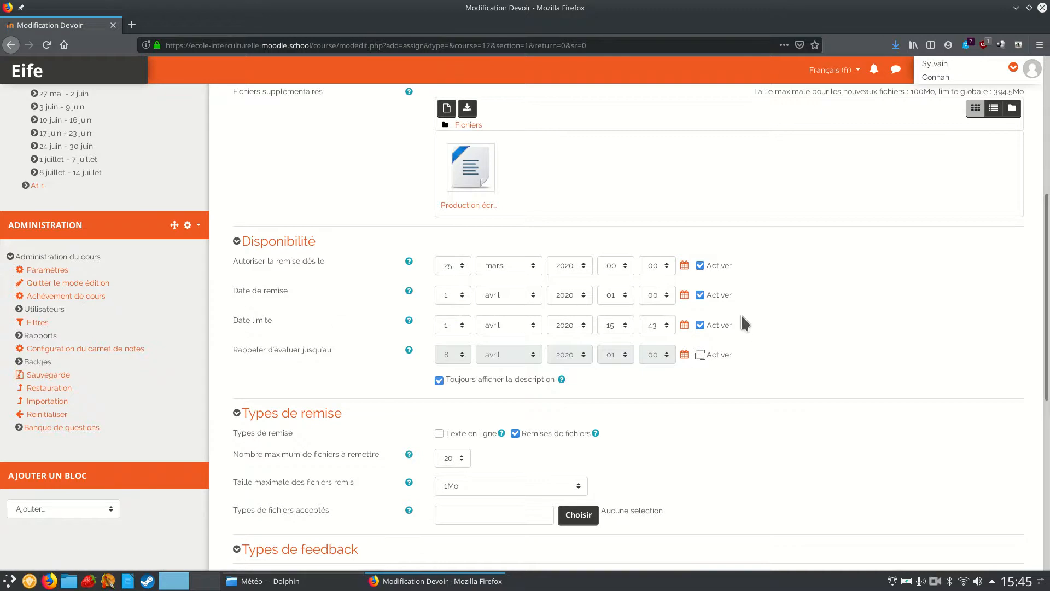
left_click(701, 295)
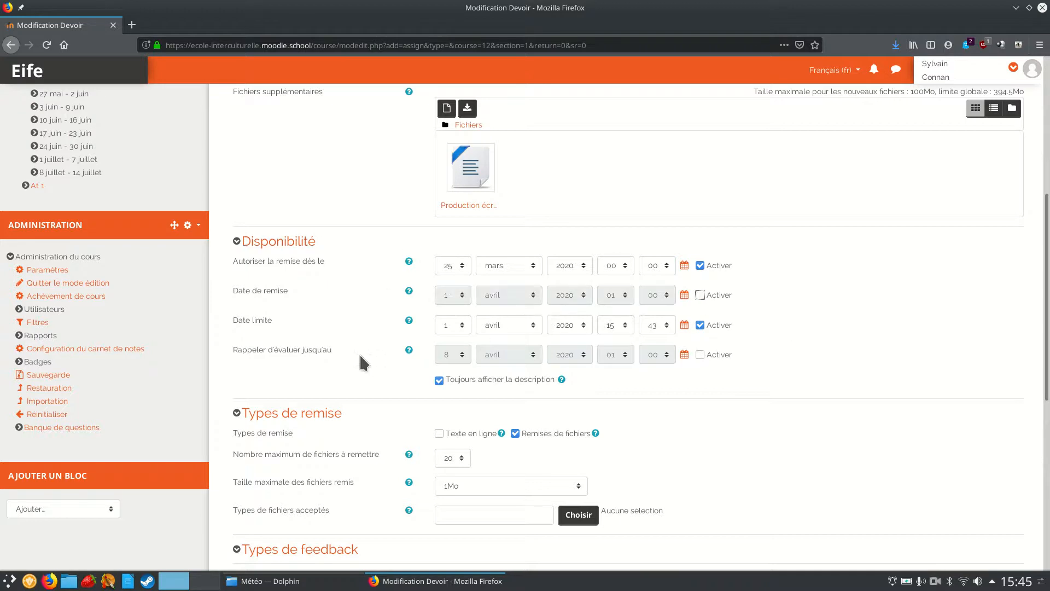
- Check the maximum size options for submitted files and look over the remaining assignment settings sections
scroll(974, 361, "down", 4)
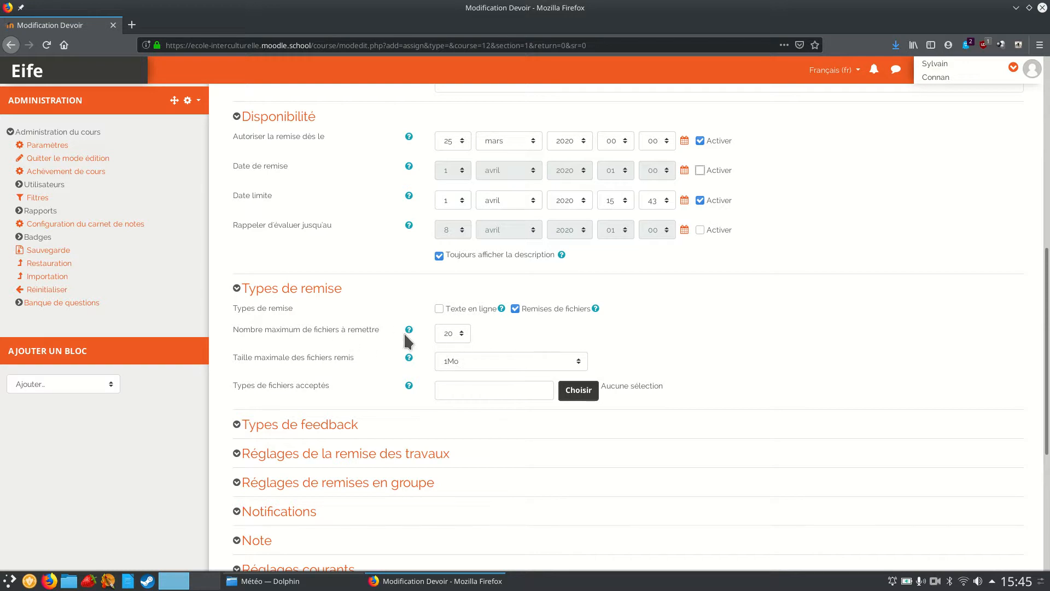
left_click(573, 362)
left_click(684, 514)
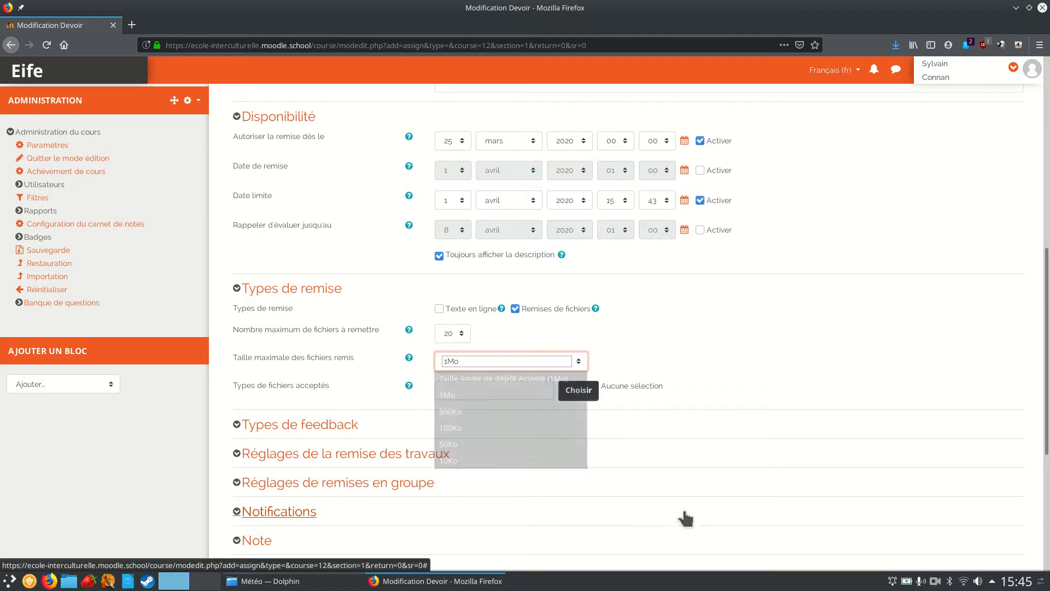
scroll(257, 290, "down", 3)
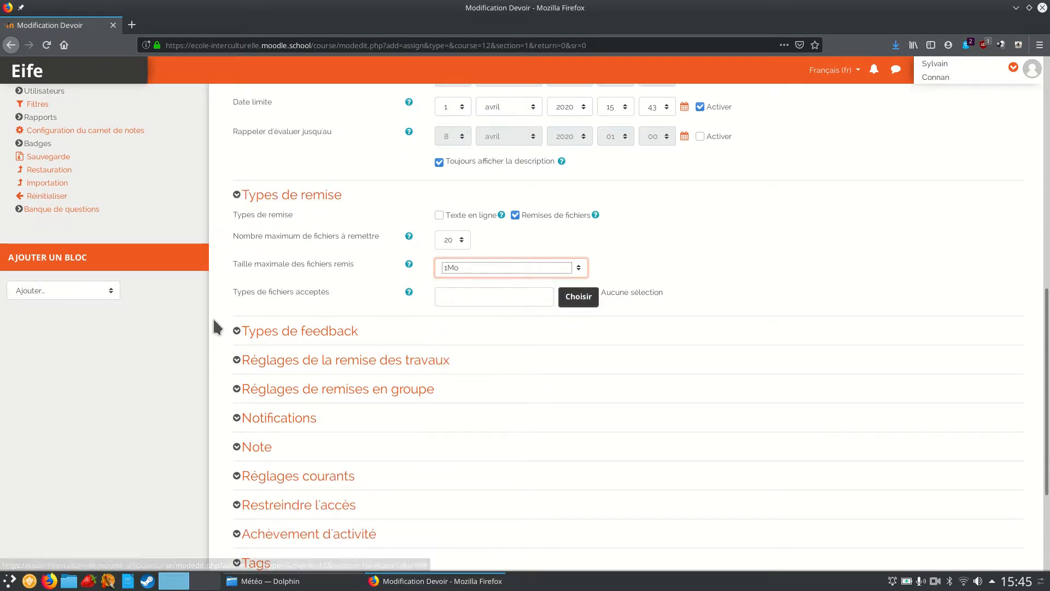
scroll(213, 320, "down", 5)
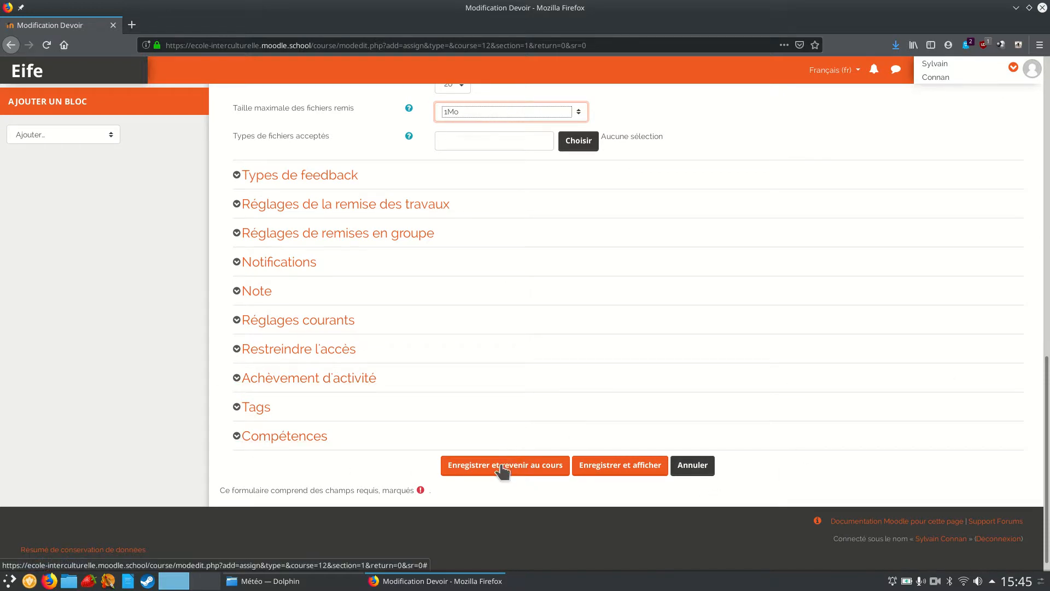
- Examine the feedback types (Types de feedback), the submission settings (Réglages de la remise des travaux) and the options for reopening submitted work
left_click(240, 176)
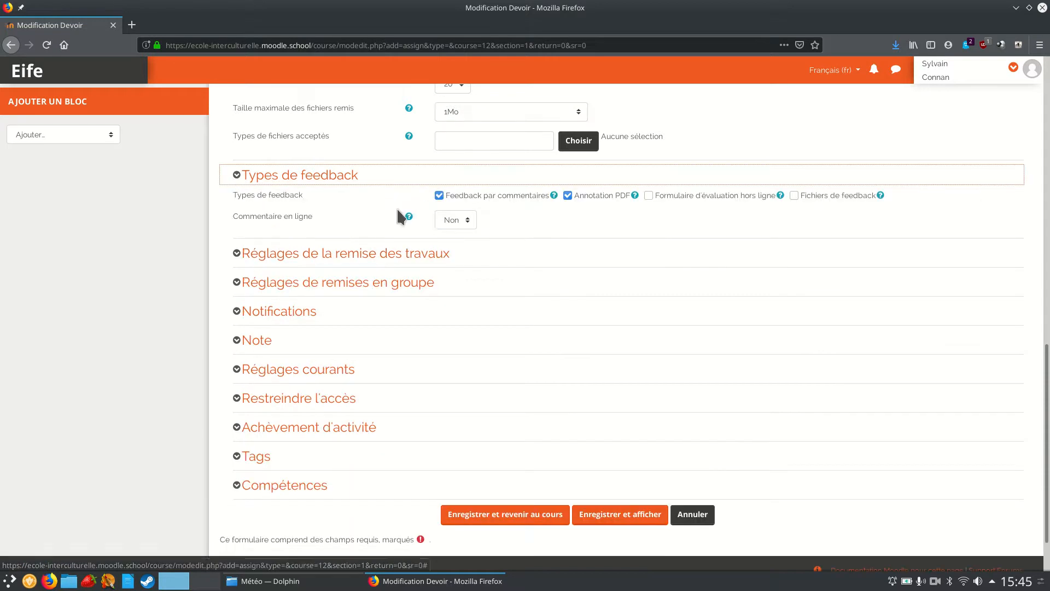
left_click(236, 175)
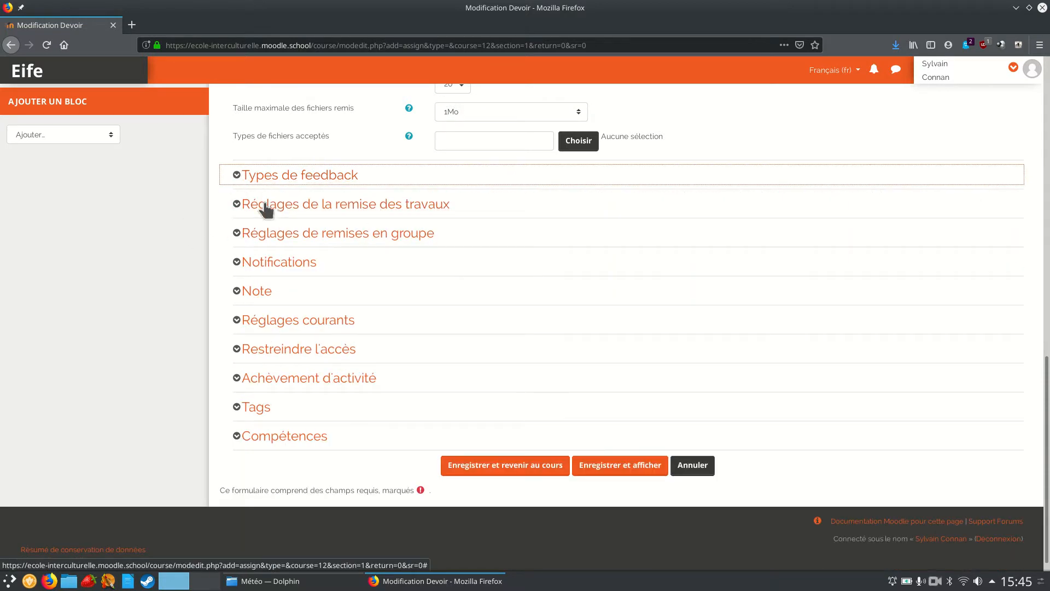
left_click(240, 207)
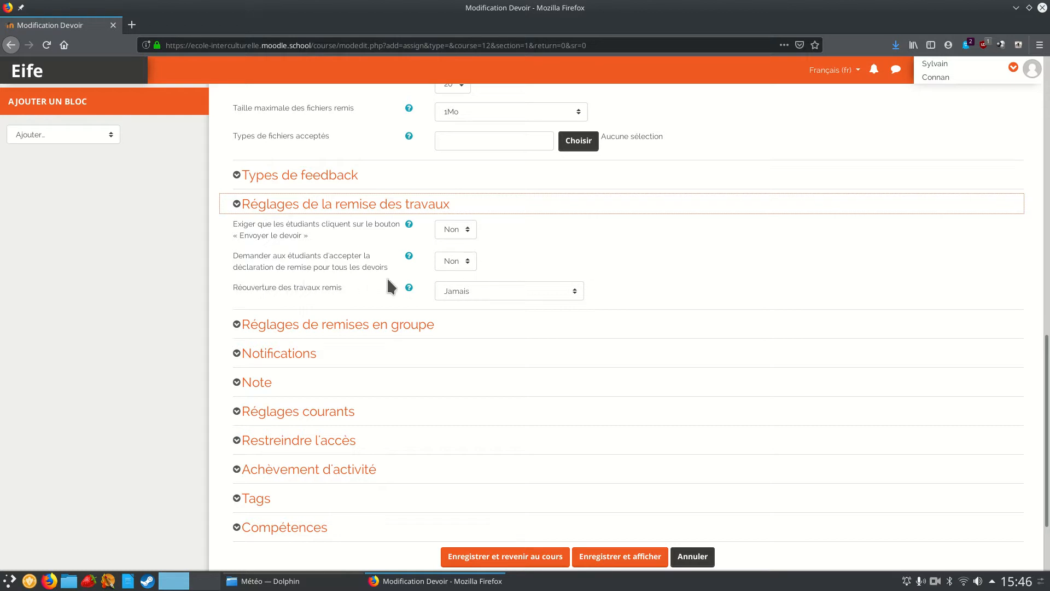
left_click(578, 300)
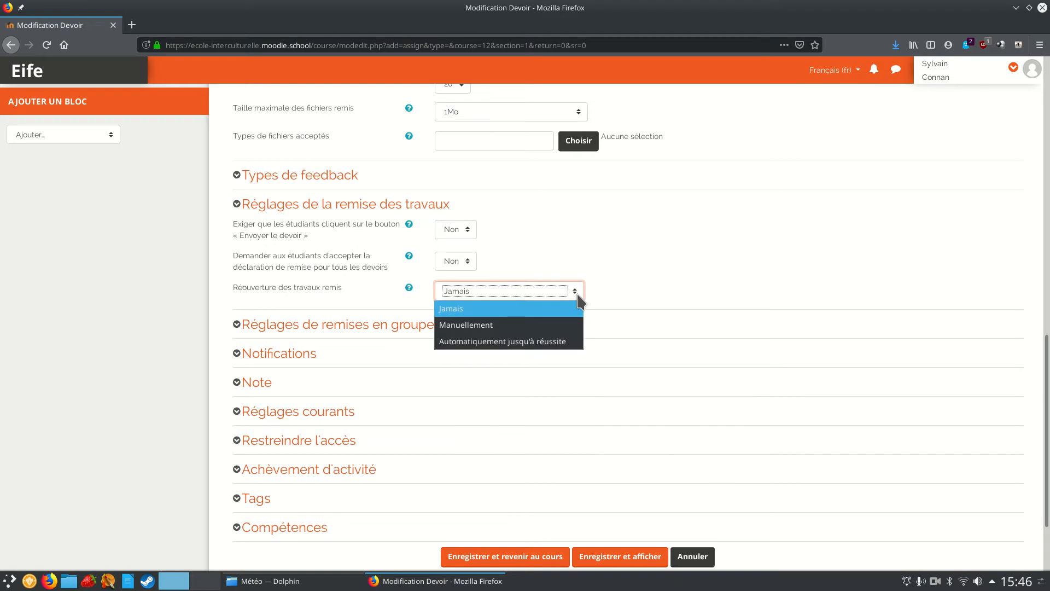
left_click(577, 294)
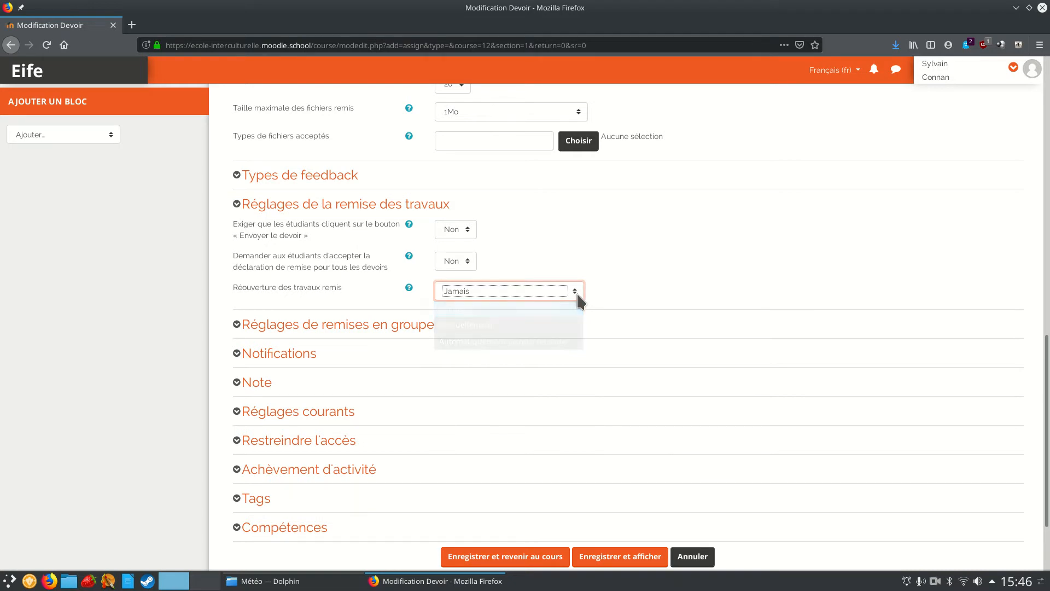
- Save the assignment, returning to the course, and leave the course's editing mode
left_click(520, 555)
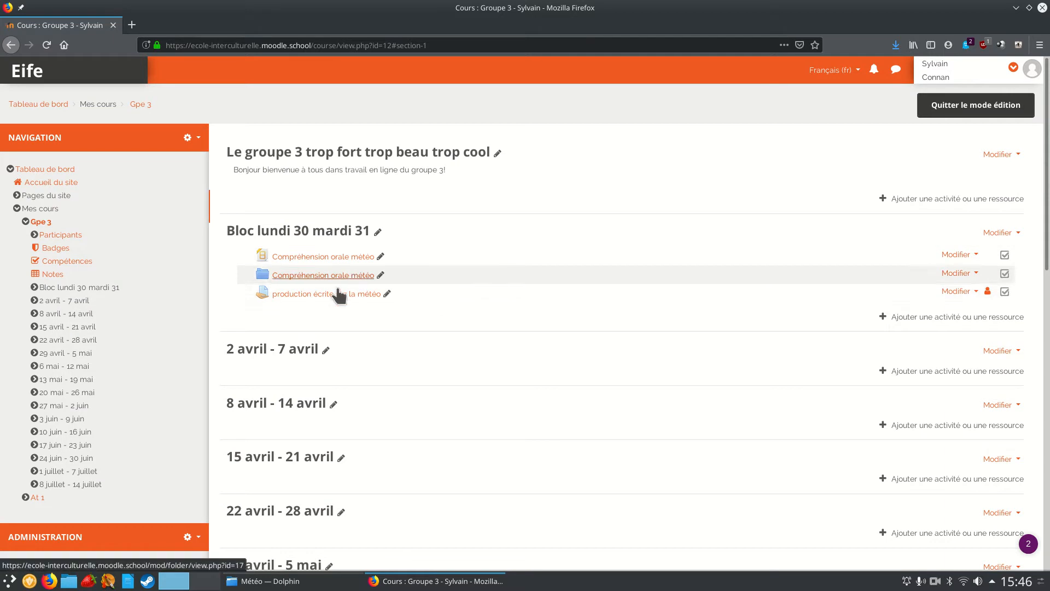
left_click(972, 103)
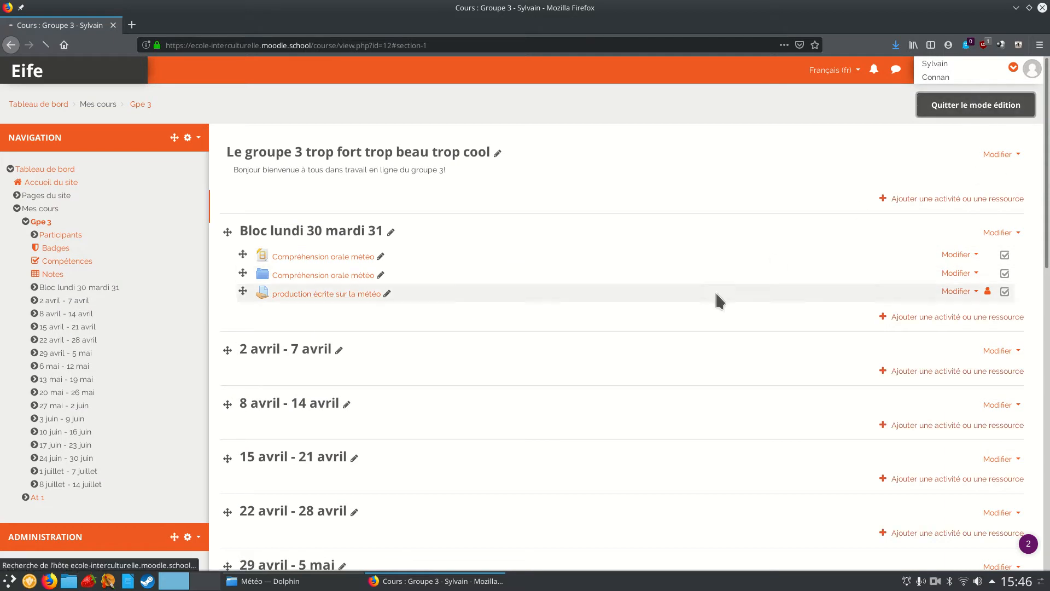
- Open the assignment "production écrite sur la météo", review its evaluation summary and participant figures, and return to the Gpe 3 course page
left_click(317, 283)
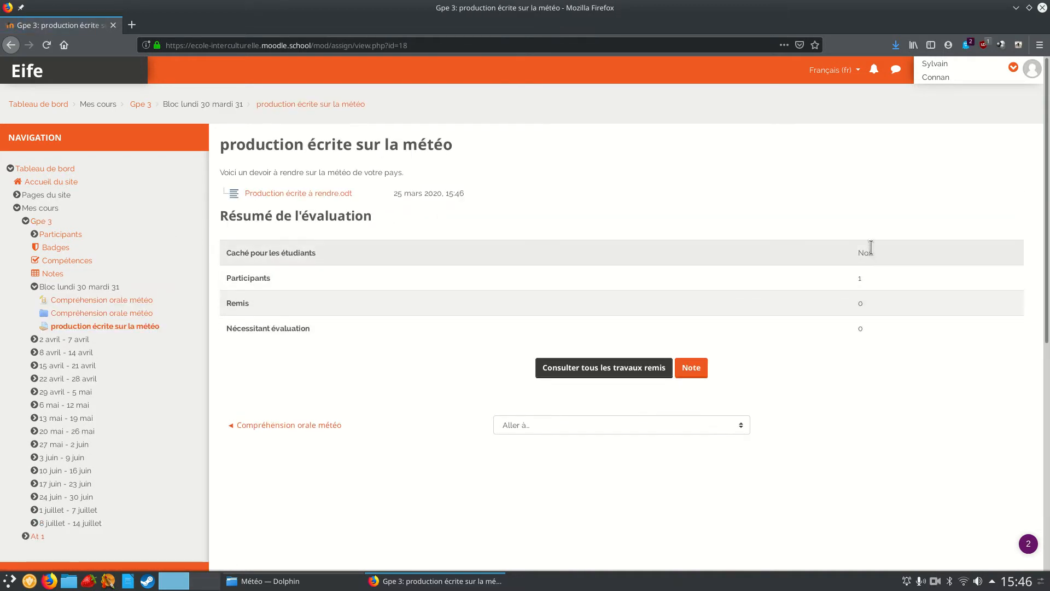
left_click_drag(901, 282, 832, 280)
left_click_drag(908, 282, 847, 282)
left_click(846, 281)
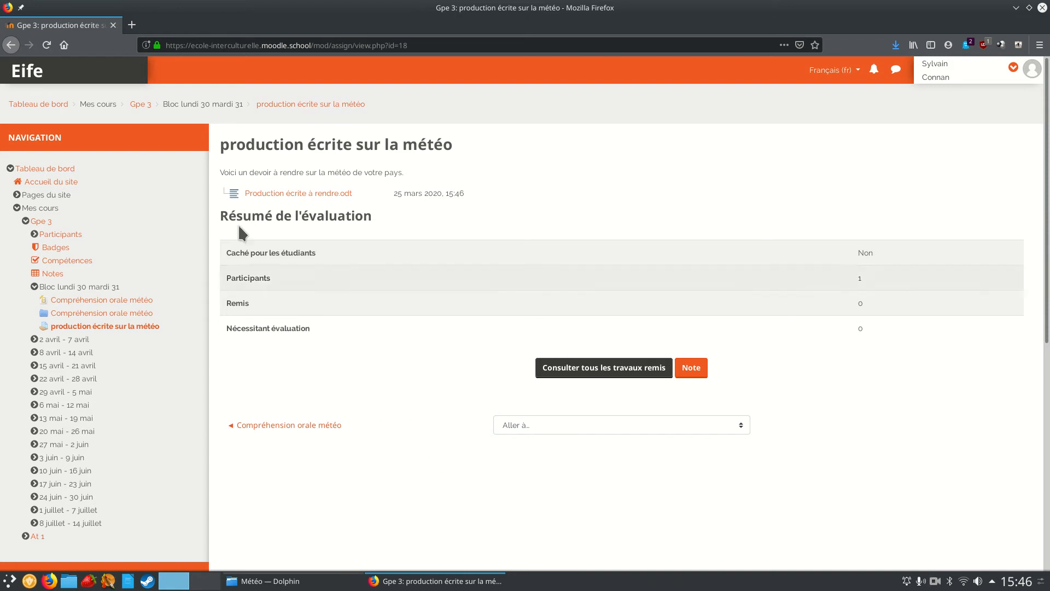
left_click(143, 106)
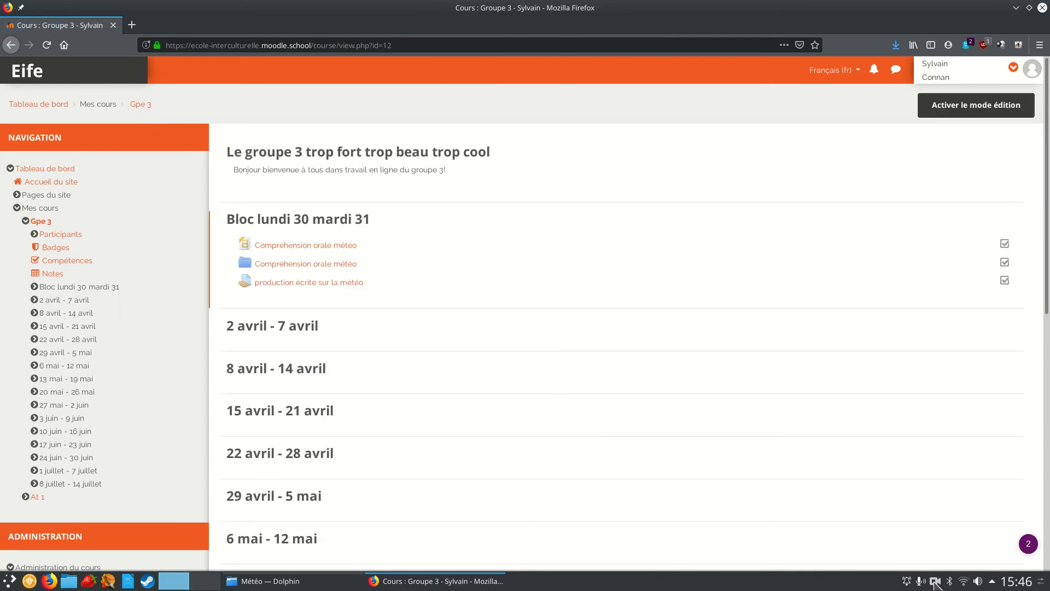
right_click(936, 584)
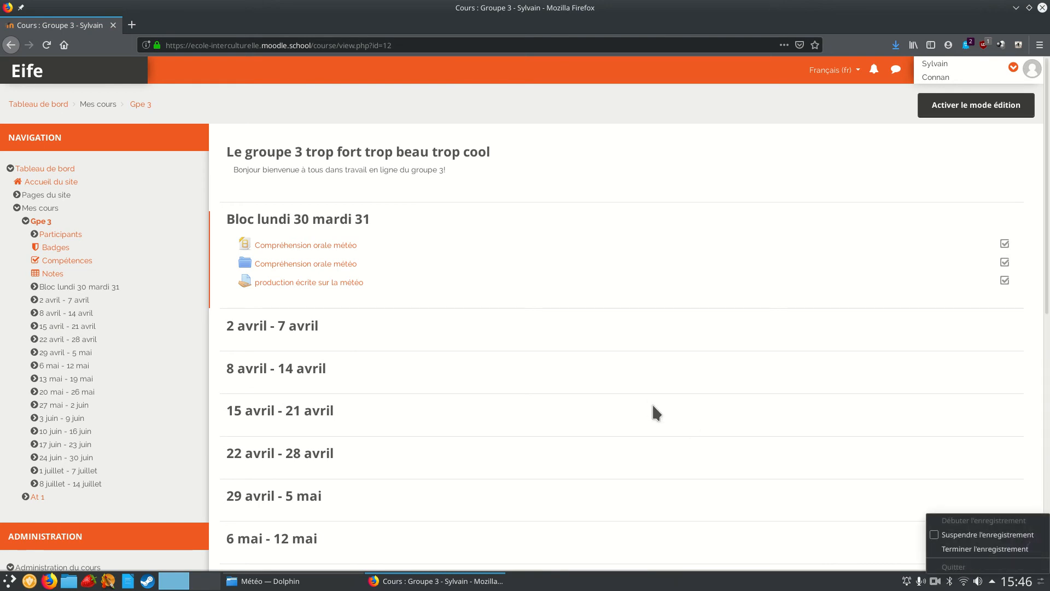